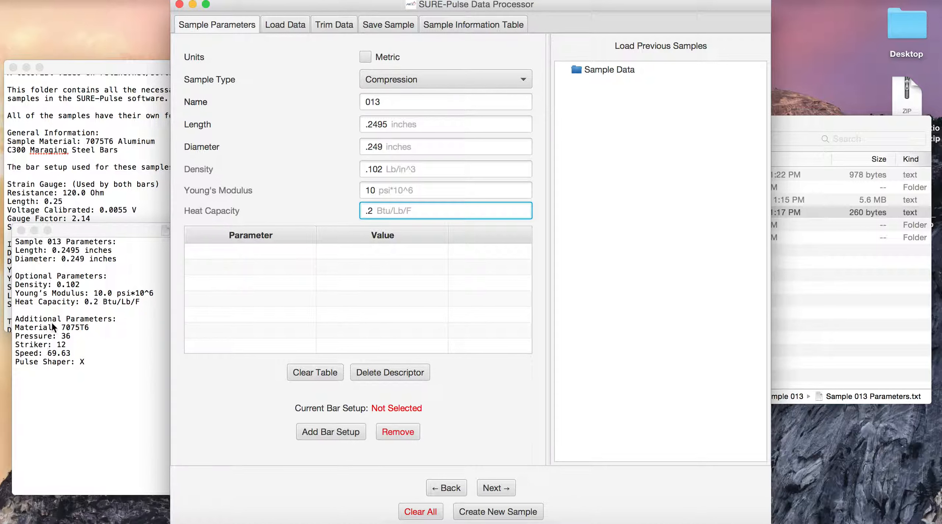
- Add a Material parameter with the value 7075T6 to the sample's parameter table
{"action": "double_click", "coordinate": [226, 253]}
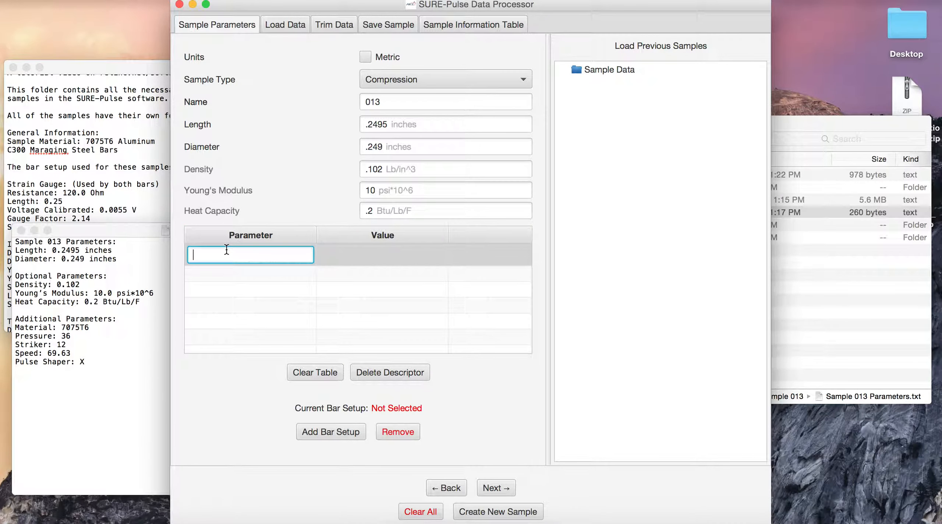
{"action": "type", "text": "Material"}
{"action": "key", "text": "Return"}
{"action": "double_click", "coordinate": [334, 251]}
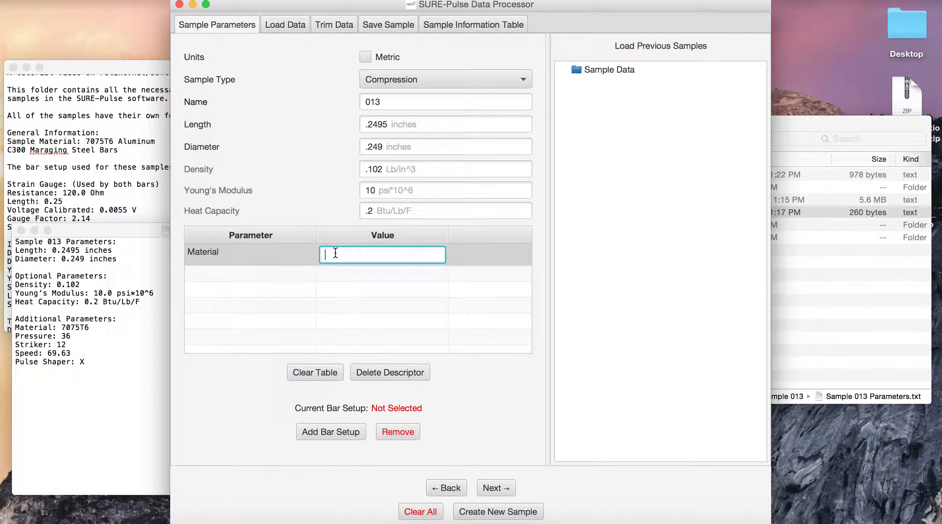
{"action": "type", "text": "7075T6"}
{"action": "key", "text": "Return"}
- Add a Pressure parameter with the value 36 to the sample's parameter table
{"action": "double_click", "coordinate": [235, 267]}
{"action": "type", "text": "Pressure"}
{"action": "key", "text": "Return"}
{"action": "double_click", "coordinate": [347, 269]}
{"action": "type", "text": "36"}
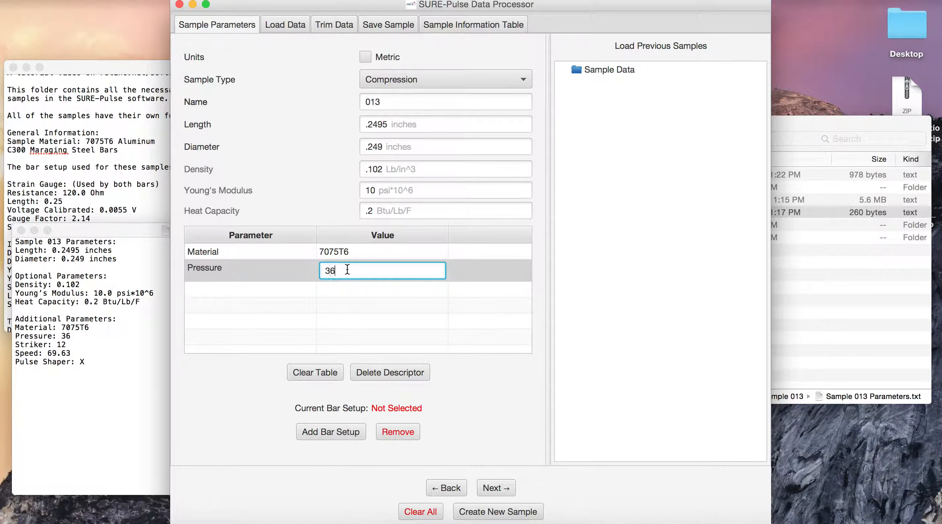
{"action": "key", "text": "Return"}
- Add a Striker parameter with the value 12 and a Speed parameter with the value 69.63
{"action": "double_click", "coordinate": [262, 281]}
{"action": "type", "text": "Striker"}
{"action": "key", "text": "Return"}
{"action": "double_click", "coordinate": [327, 284]}
{"action": "type", "text": "12"}
{"action": "double_click", "coordinate": [243, 299]}
{"action": "type", "text": "Speed"}
{"action": "double_click", "coordinate": [331, 299]}
{"action": "type", "text": "69.63"}
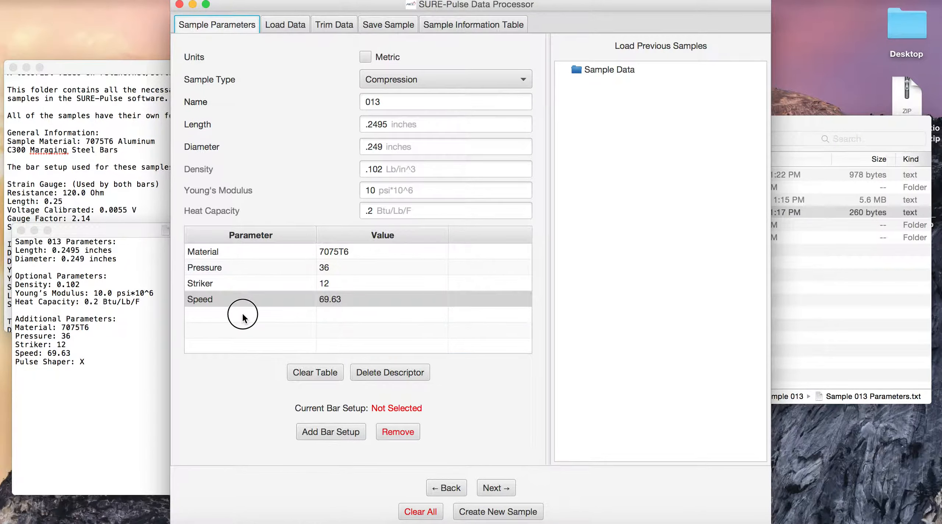
- Add a Pulse Shaper parameter with the value X to the sample's parameter table
{"action": "double_click", "coordinate": [243, 315]}
{"action": "type", "text": "Pulse Shaper"}
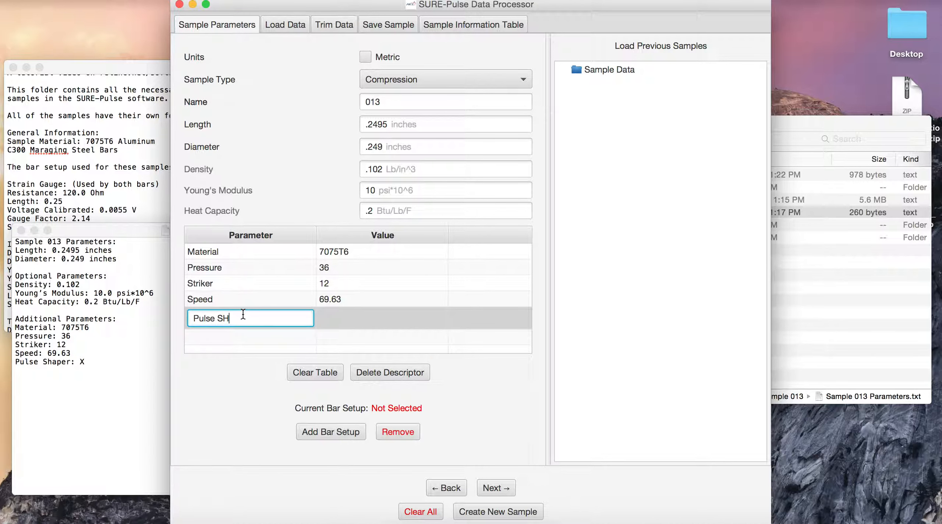
{"action": "key", "text": "BackSpace"}
{"action": "key", "text": "BackSpace"}
{"action": "key", "text": "BackSpace"}
{"action": "key", "text": "BackSpace"}
{"action": "key", "text": "BackSpace"}
{"action": "type", "text": "haper"}
{"action": "key", "text": "Return"}
{"action": "double_click", "coordinate": [345, 316]}
{"action": "type", "text": "X"}
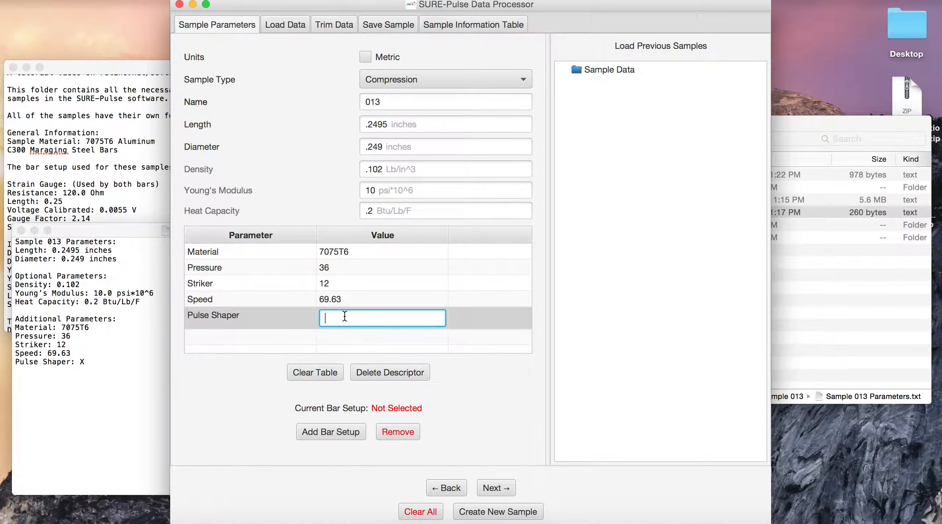
{"action": "key", "text": "Return"}
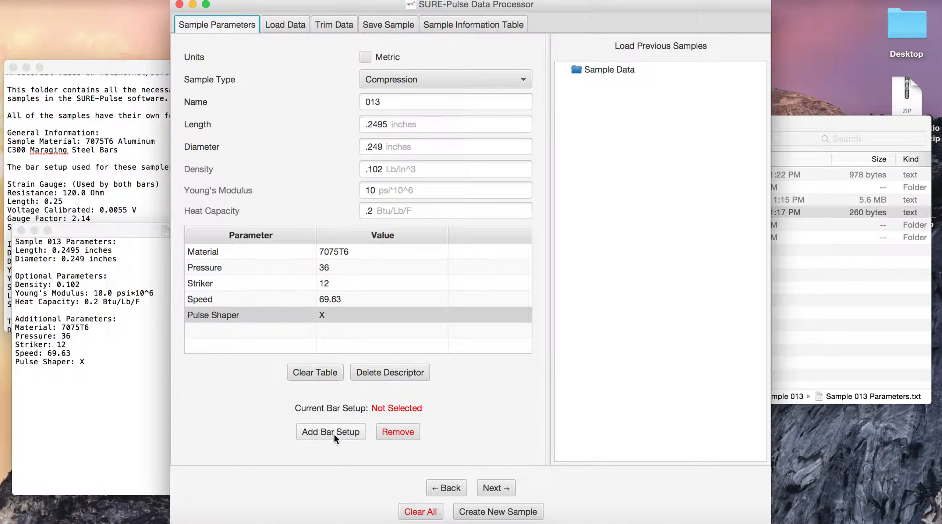
- Assign the Maraging bar setup from the workspace's Steel folder to the sample, checking its incident and transmission bars
{"action": "left_click", "coordinate": [322, 431]}
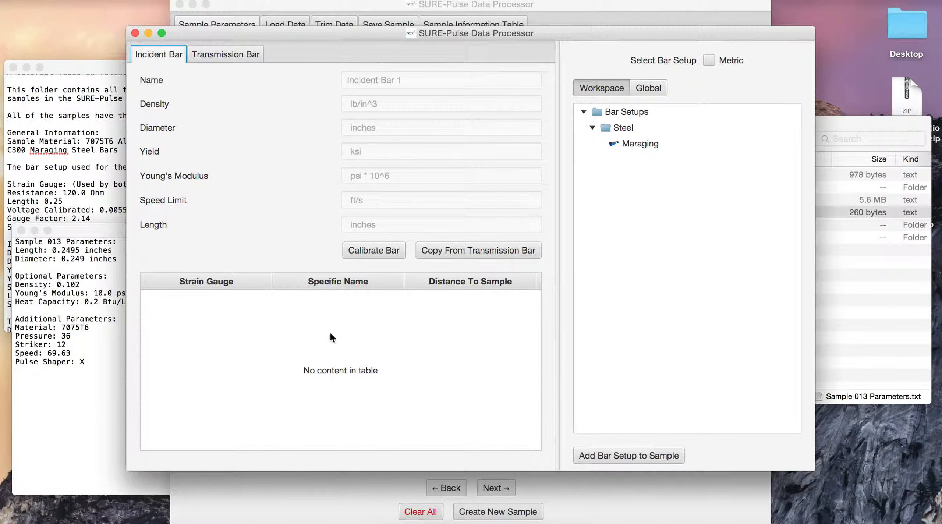
{"action": "left_click", "coordinate": [635, 149]}
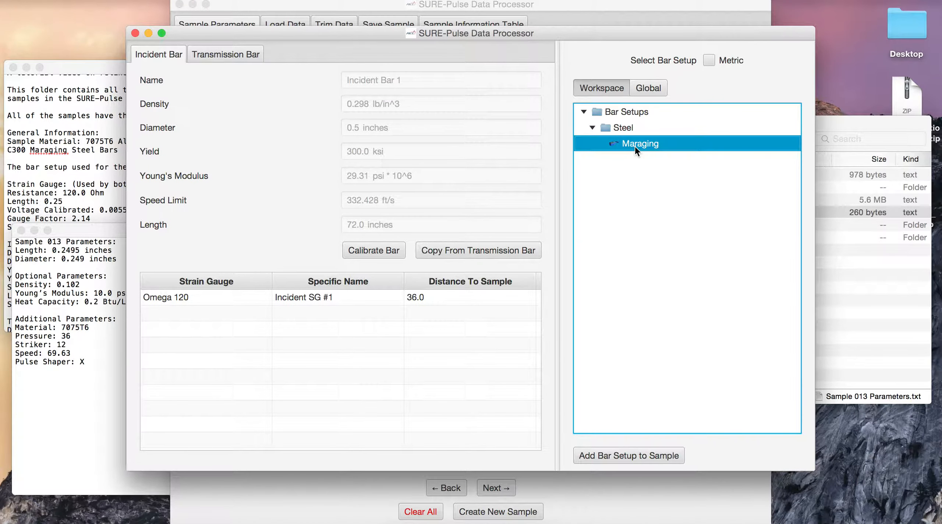
{"action": "left_click", "coordinate": [212, 55]}
{"action": "left_click", "coordinate": [157, 54]}
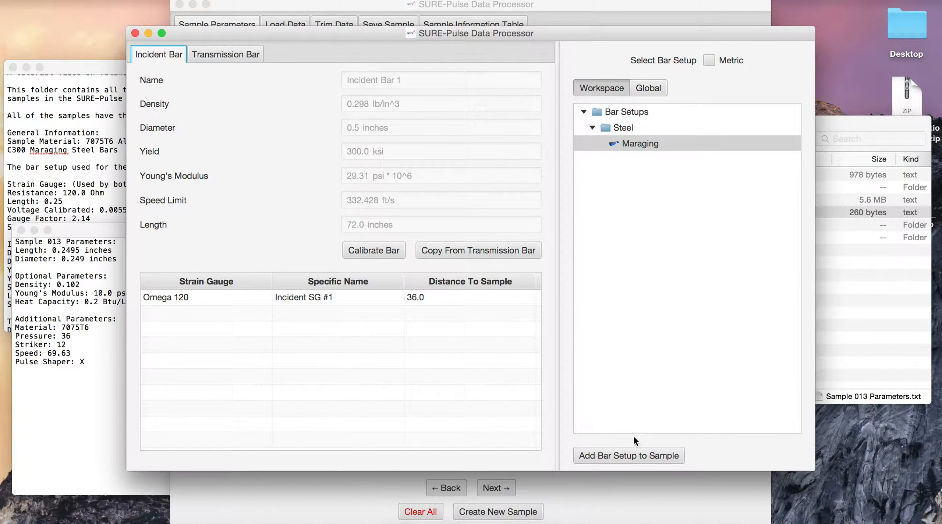
{"action": "left_click", "coordinate": [640, 455]}
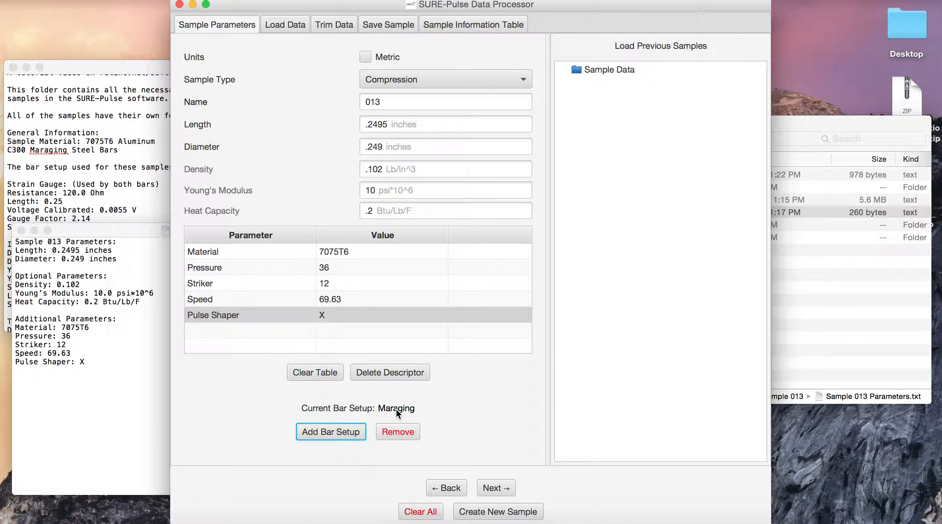
- Load the data text file ending in -013 from the Sample 013 folder of 3 Compression Sample Data
{"action": "left_click", "coordinate": [494, 486]}
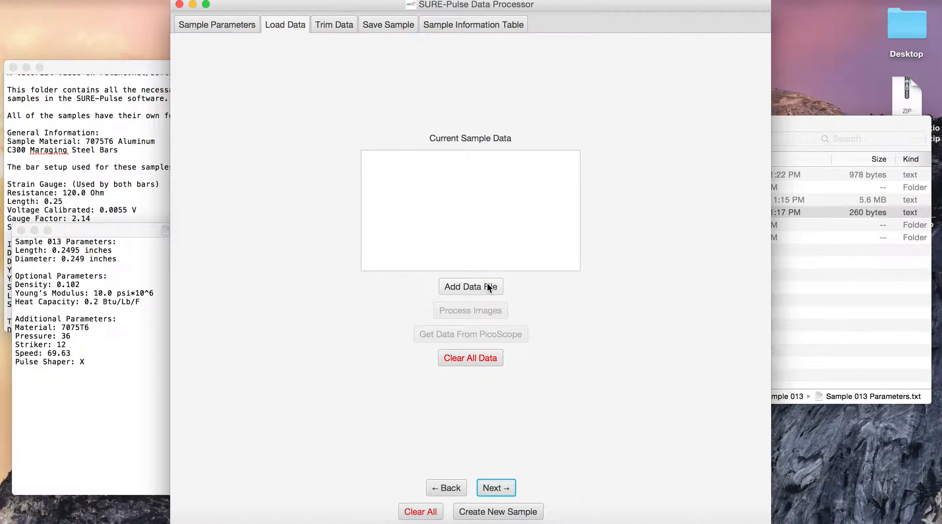
{"action": "left_click", "coordinate": [463, 287]}
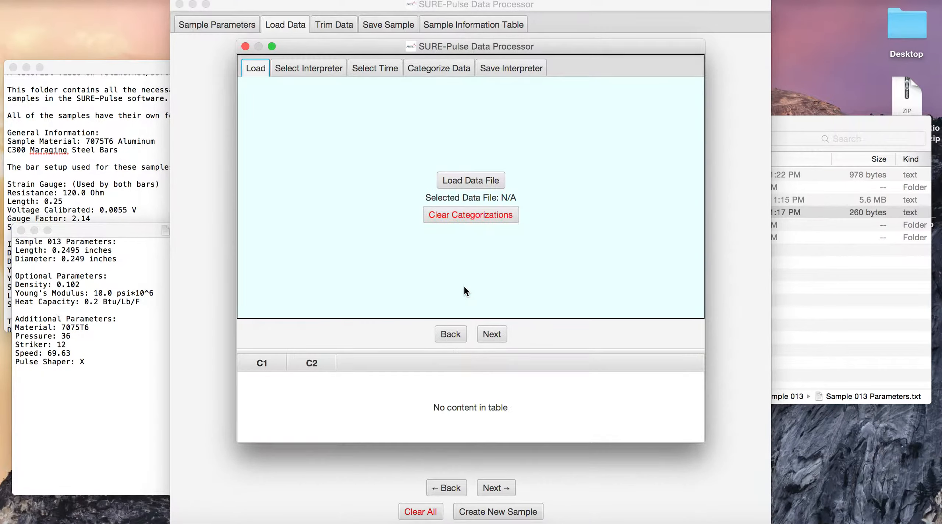
{"action": "left_click", "coordinate": [473, 181]}
{"action": "left_click", "coordinate": [422, 93]}
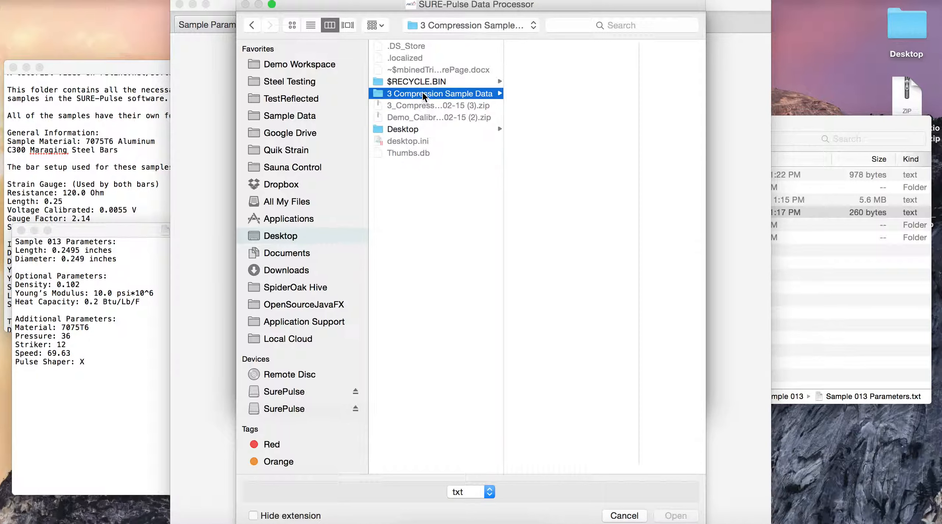
{"action": "left_click", "coordinate": [548, 69]}
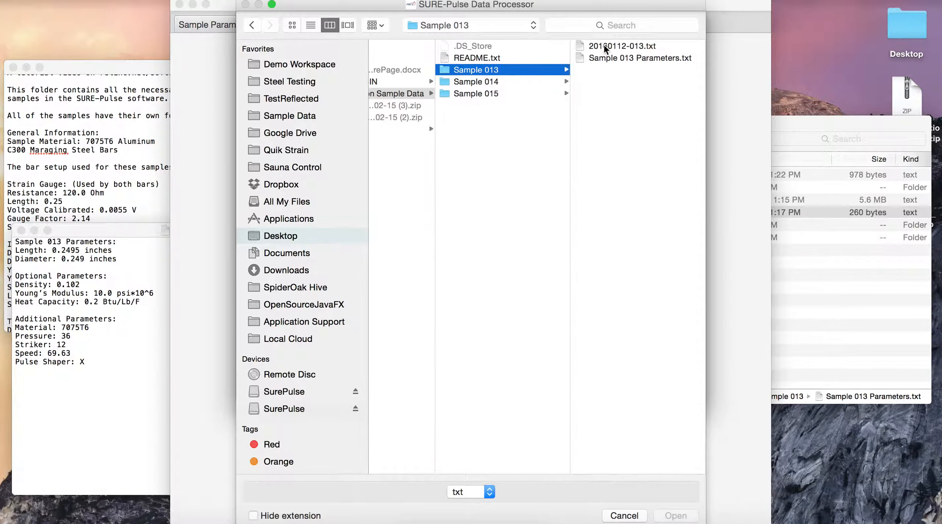
{"action": "left_click", "coordinate": [604, 47]}
{"action": "left_click", "coordinate": [676, 516]}
- Categorize the first column of the data file as Time, without selecting a saved interpreter
{"action": "left_click", "coordinate": [492, 334]}
{"action": "left_click", "coordinate": [492, 334]}
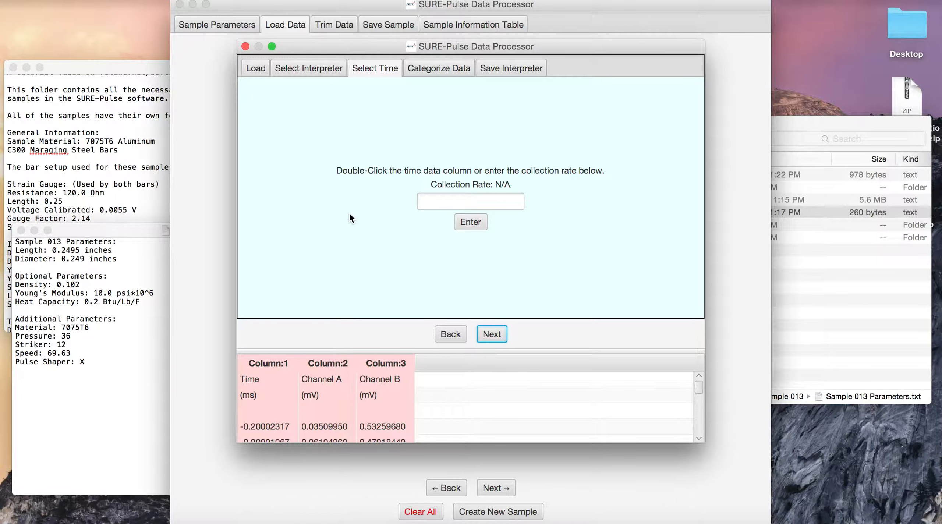
{"action": "double_click", "coordinate": [260, 404]}
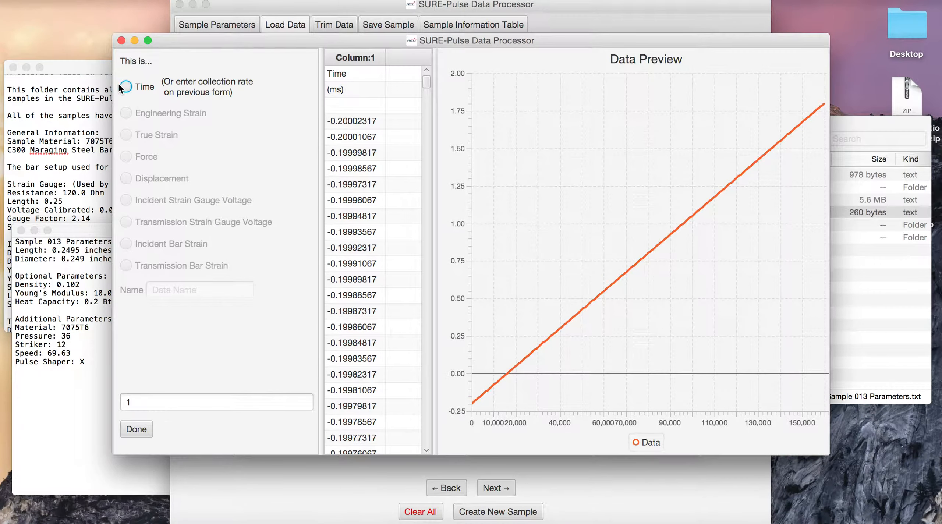
{"action": "left_click", "coordinate": [126, 87]}
{"action": "left_click", "coordinate": [200, 362]}
{"action": "left_click", "coordinate": [136, 419]}
- Categorize Channel A as incident strain gauge voltage and Channel B as transmission strain gauge voltage
{"action": "left_click", "coordinate": [492, 334]}
{"action": "double_click", "coordinate": [326, 403]}
{"action": "double_click", "coordinate": [382, 404]}
{"action": "left_click", "coordinate": [126, 222]}
{"action": "left_click", "coordinate": [231, 362]}
{"action": "left_click", "coordinate": [143, 417]}
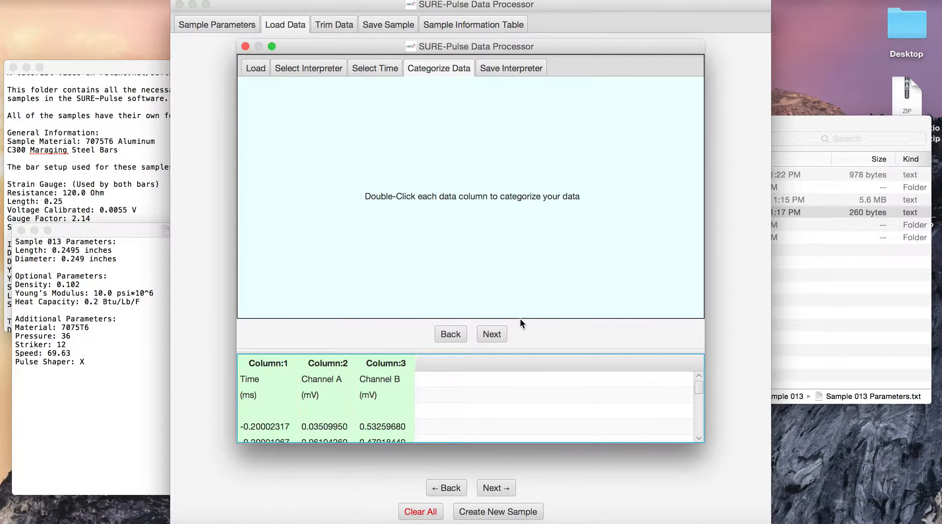
- Save the column categorization as an interpreter named ms-IncidentSG-TransmissionSG and finish adding the data file
{"action": "left_click", "coordinate": [491, 334]}
{"action": "left_click", "coordinate": [450, 266]}
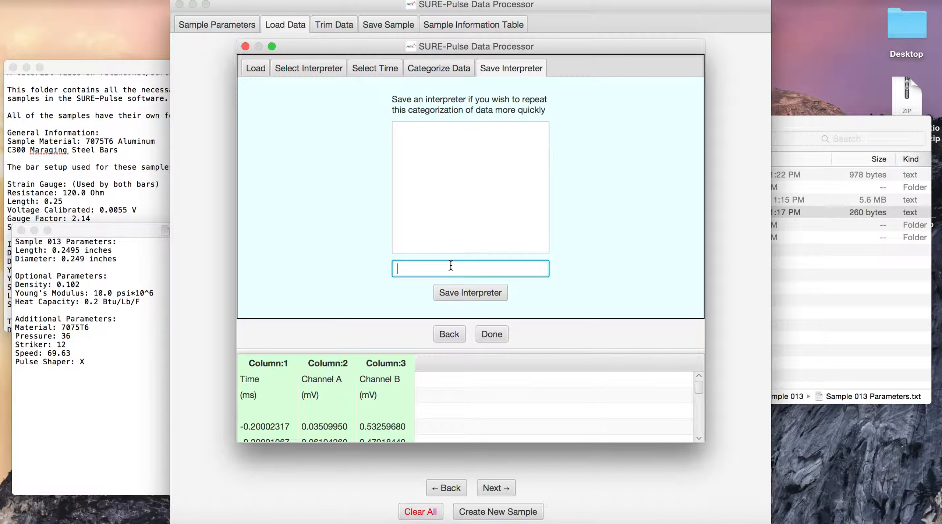
{"action": "type", "text": "ms-IncidentSG-TransmissionSG"}
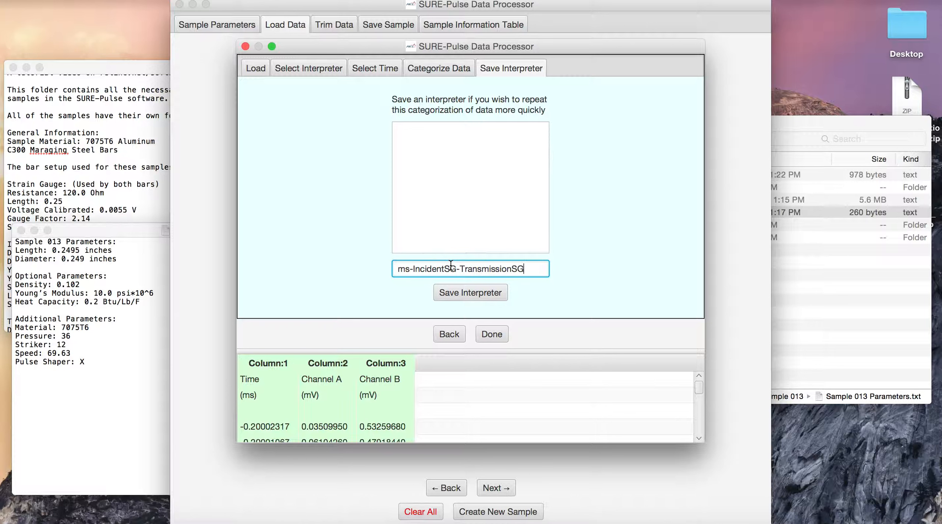
{"action": "left_click", "coordinate": [473, 293]}
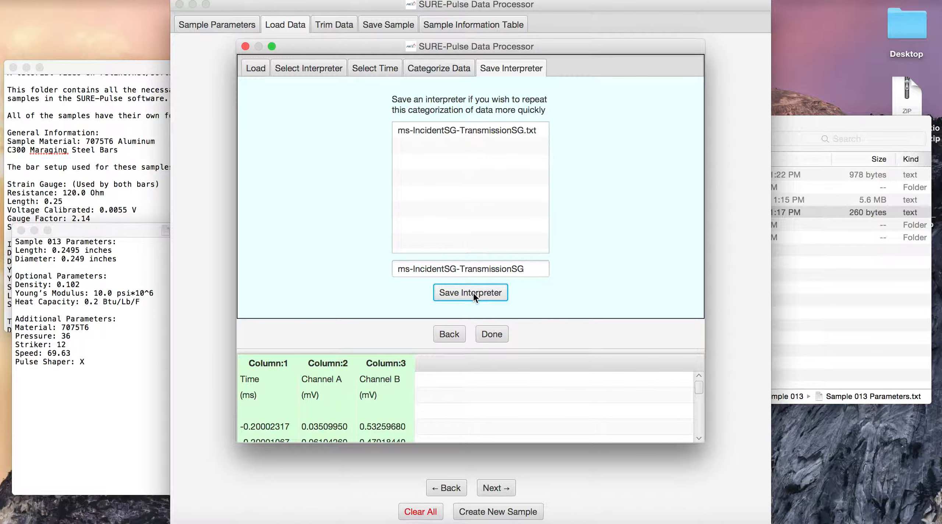
{"action": "left_click", "coordinate": [491, 334]}
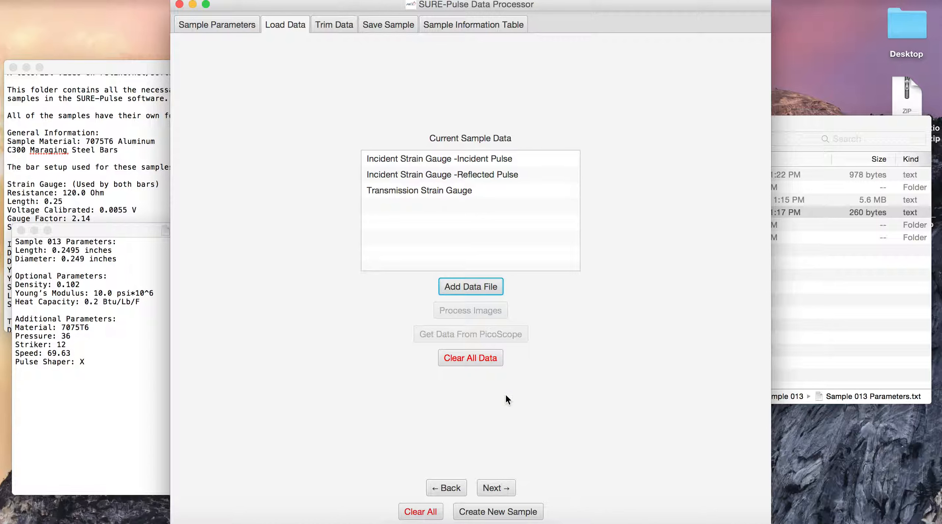
- Start trimming the data and zero the incident pulse dataset over the flat baseline just before the first pulse
{"action": "left_click", "coordinate": [499, 480]}
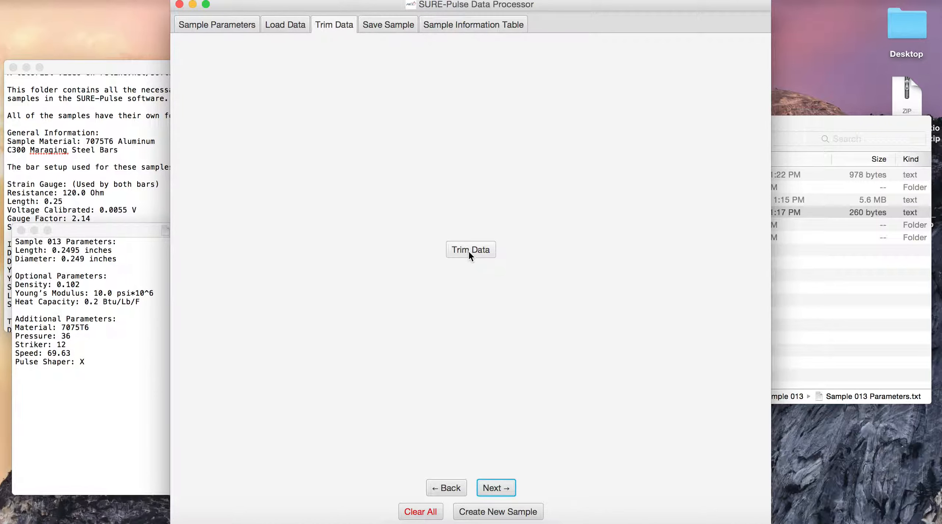
{"action": "left_click", "coordinate": [468, 250]}
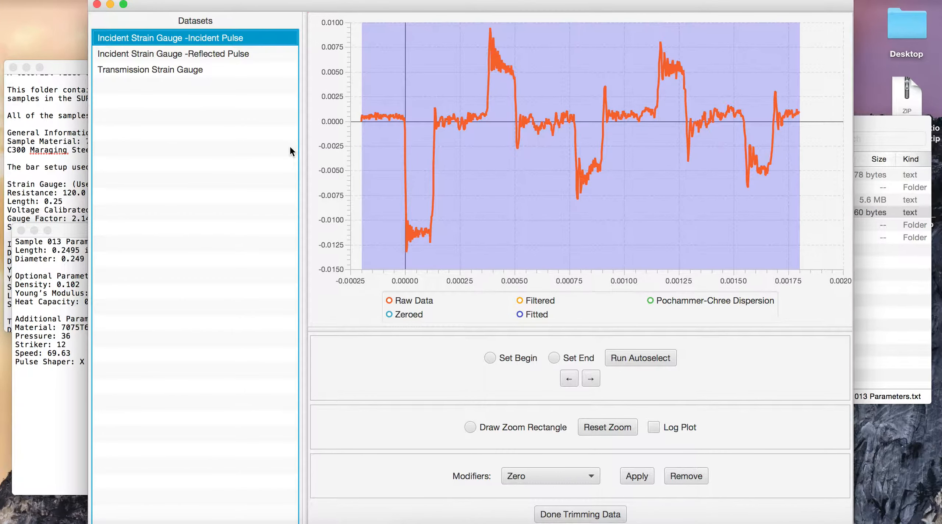
{"action": "left_click", "coordinate": [554, 357]}
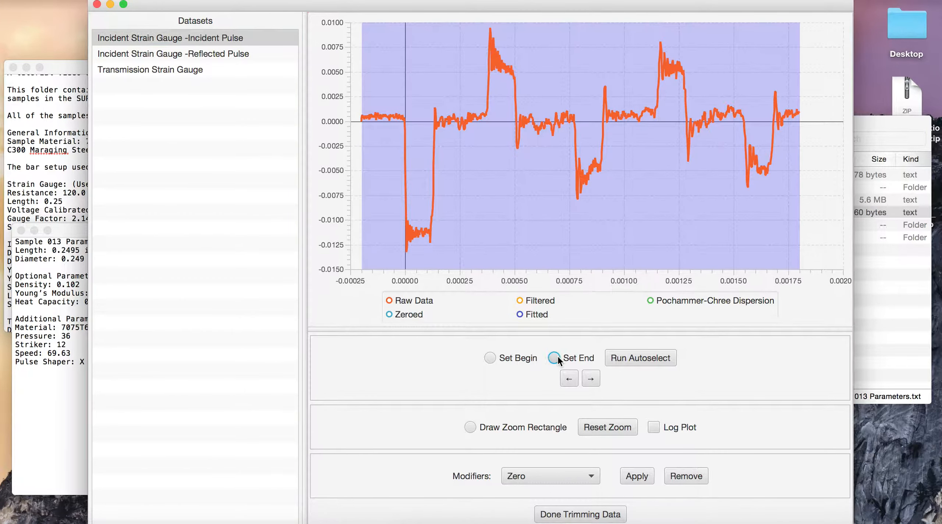
{"action": "left_click", "coordinate": [397, 146]}
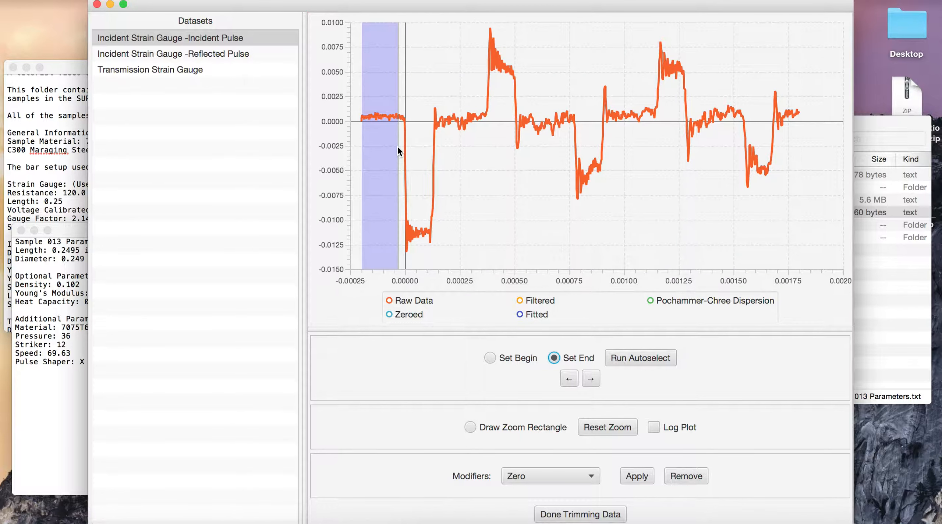
{"action": "left_click", "coordinate": [400, 141]}
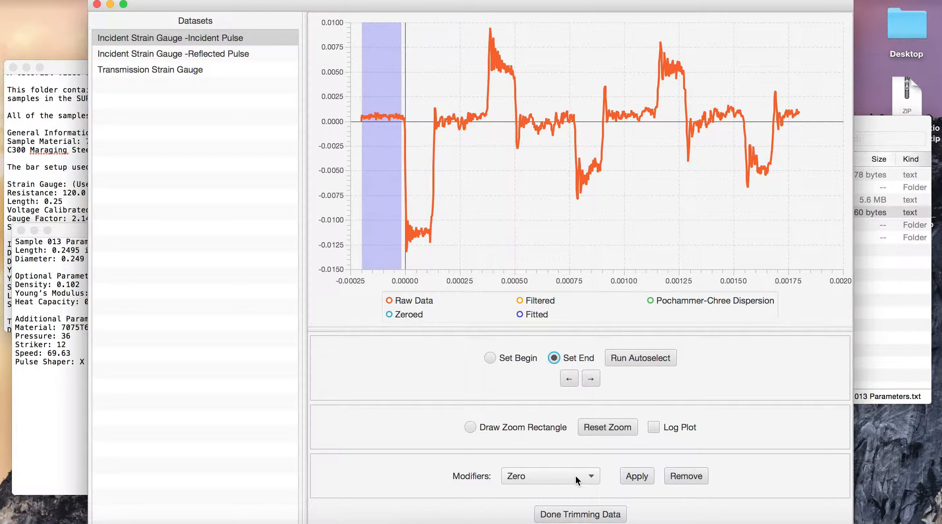
{"action": "left_click", "coordinate": [649, 475]}
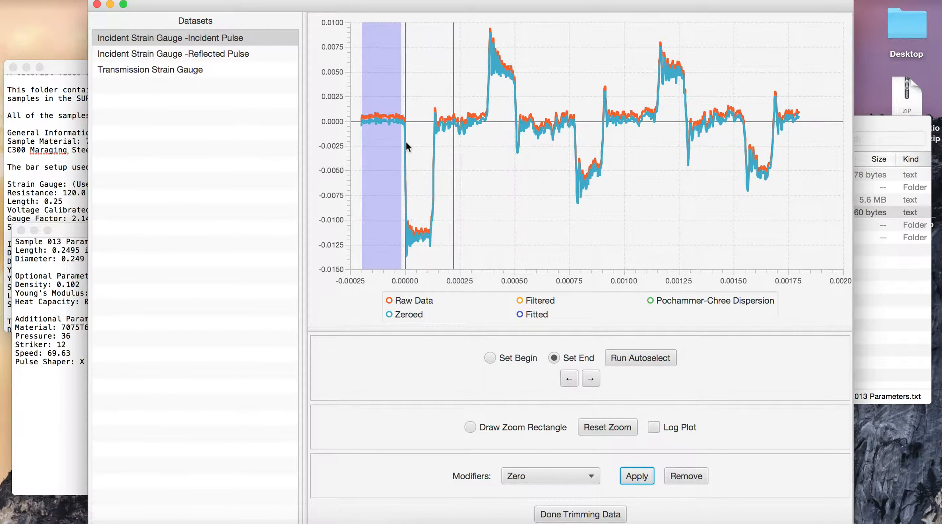
- Set the incident pulse's selection end to about 0.00005, magnify the first pulse, and run autoselect to find its beginning
{"action": "left_click", "coordinate": [417, 142]}
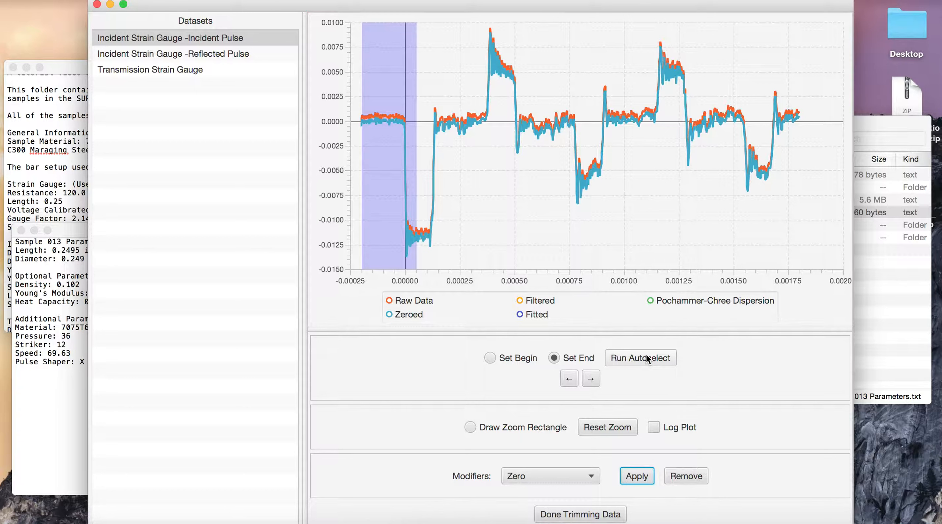
{"action": "left_click", "coordinate": [505, 427]}
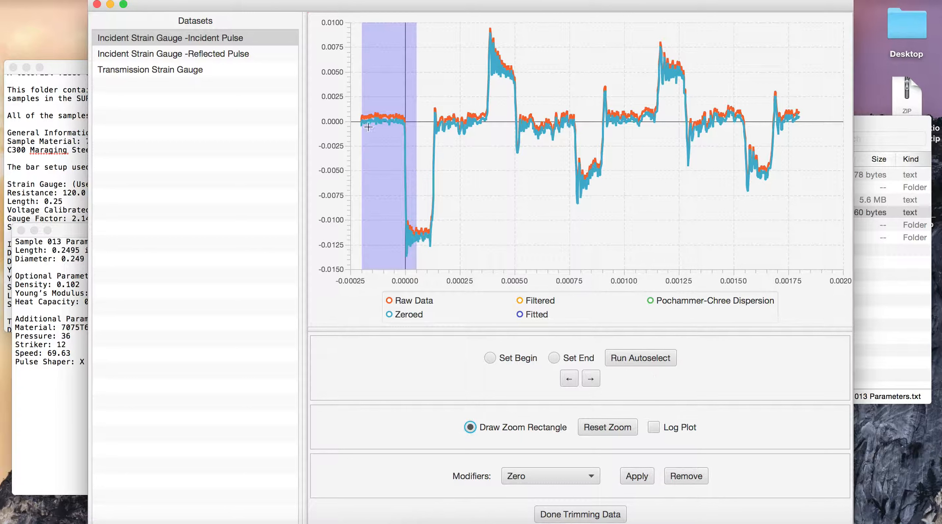
{"action": "left_click_drag", "start_coordinate": [357, 103], "coordinate": [444, 263]}
{"action": "left_click", "coordinate": [641, 357]}
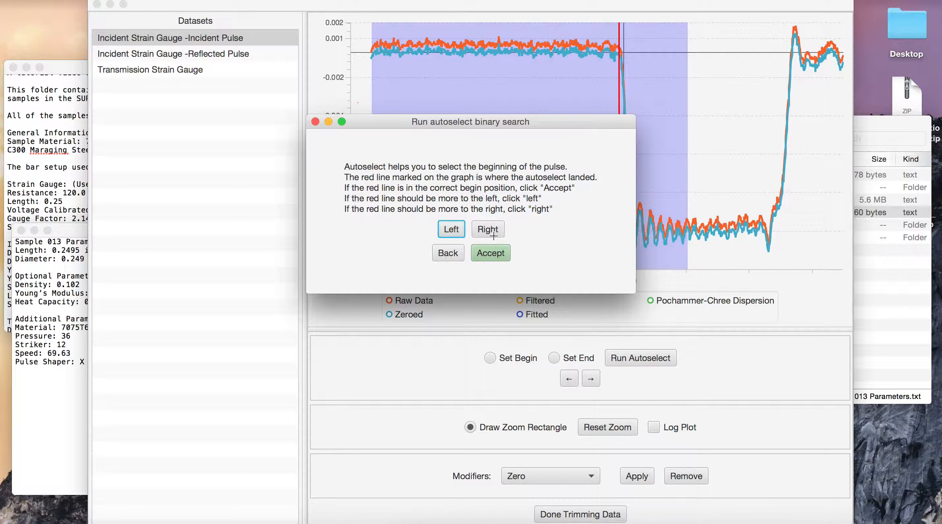